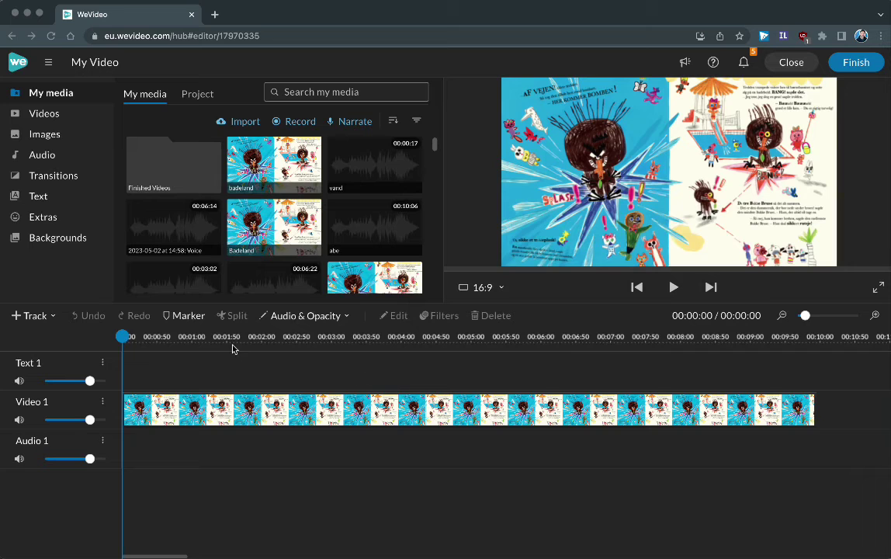
Browse the stock audio library's mood categories and preview the Inspiring track Keep It Simple - Instrumental
left_click(42, 155)
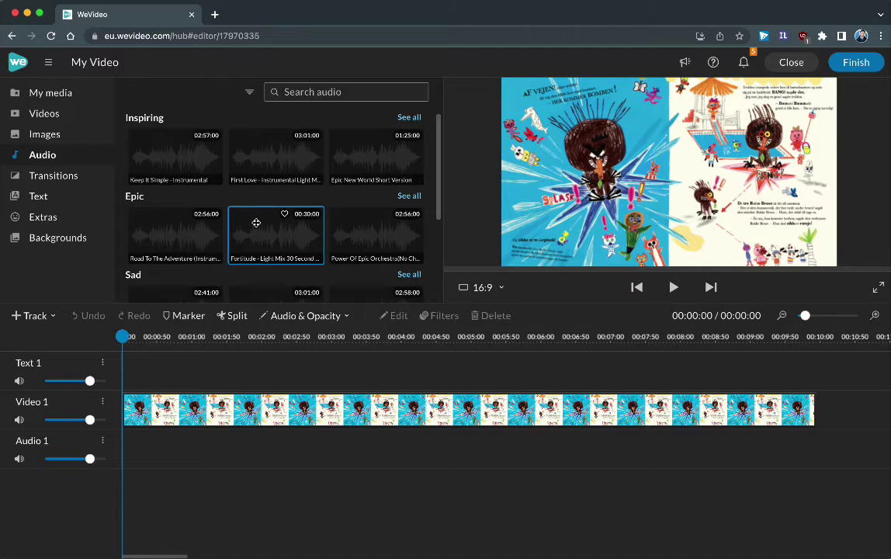
scroll(257, 223, "down", 1)
scroll(256, 222, "down", 5)
scroll(254, 225, "up", 1)
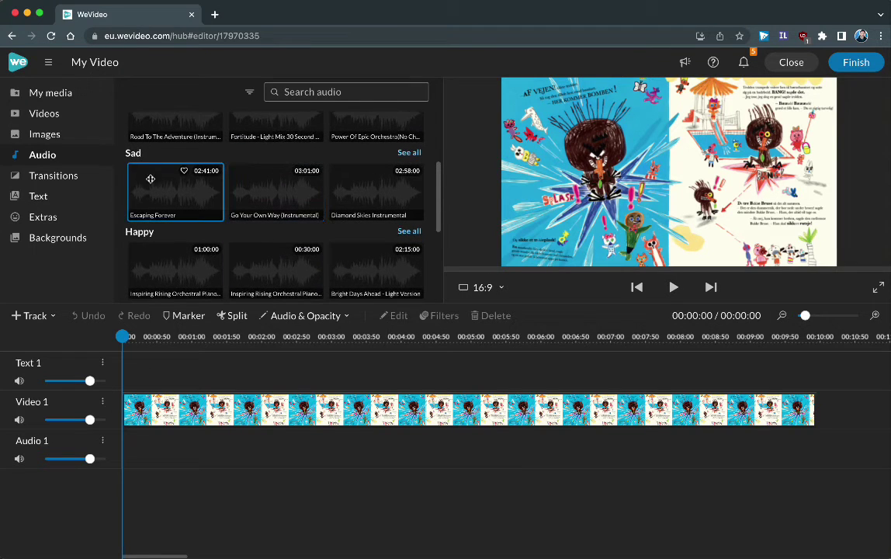
scroll(151, 234, "down", 3)
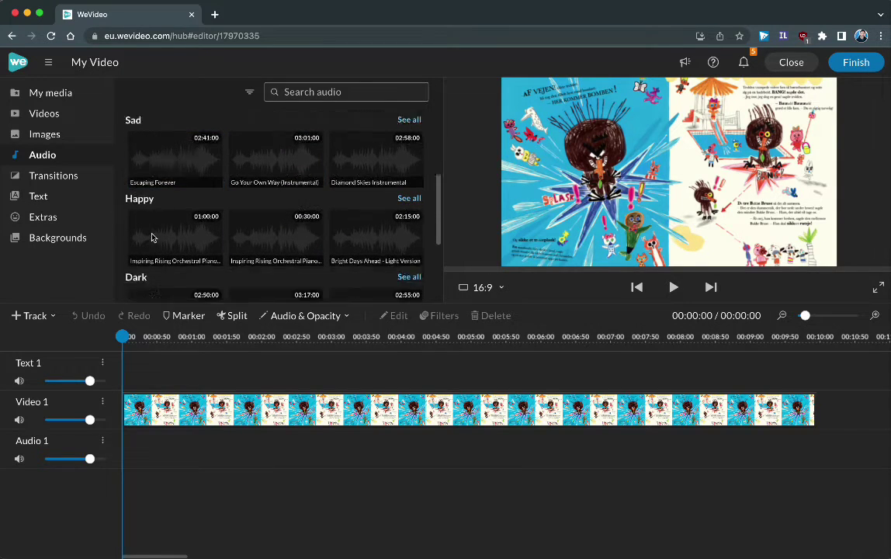
scroll(178, 202, "down", 3)
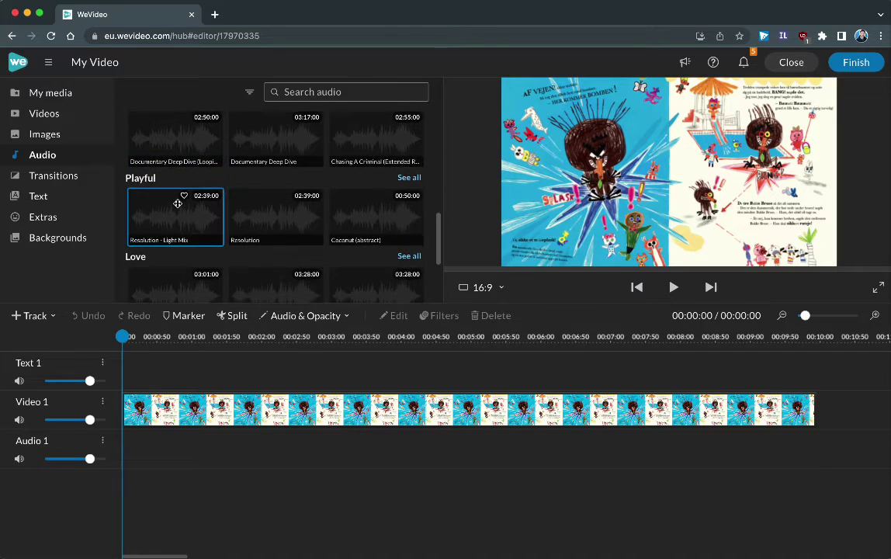
scroll(178, 204, "up", 11)
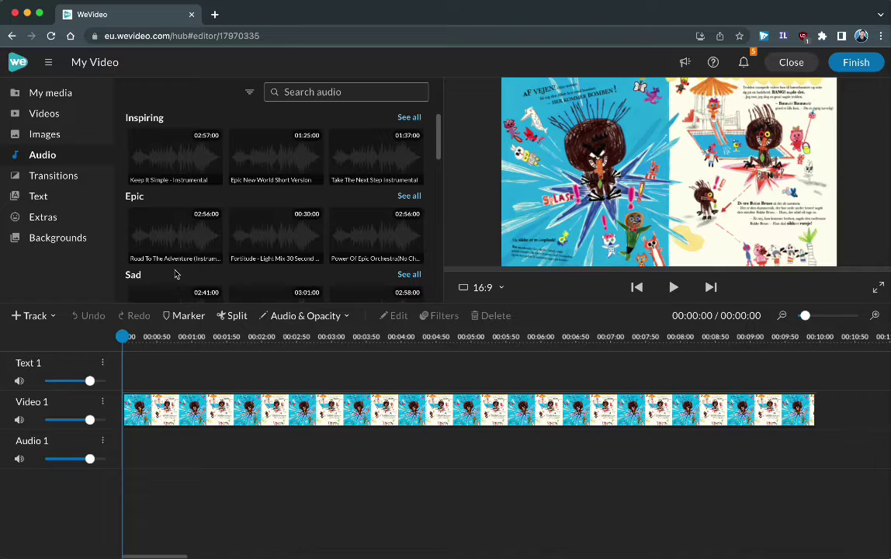
left_click(179, 161)
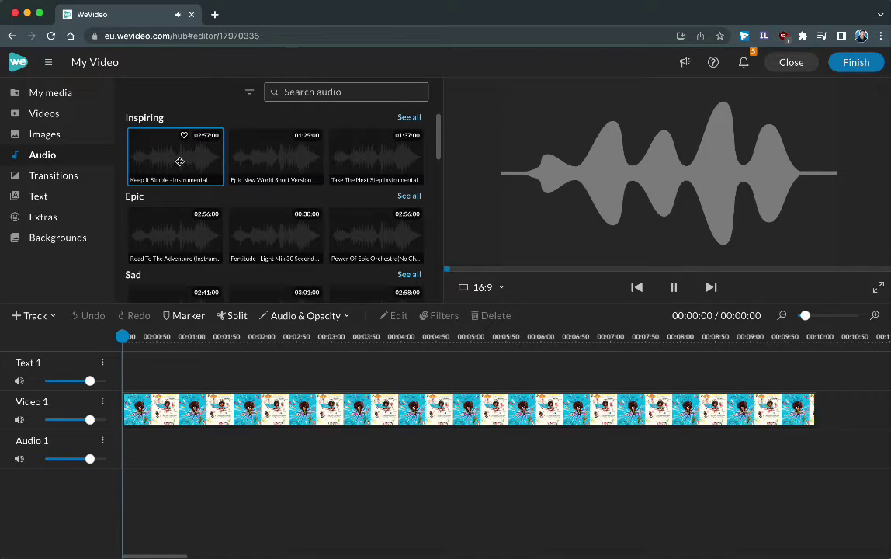
left_click(673, 286)
Place Keep It Simple - Instrumental at the start of the Audio 1 track and lower that track's volume
left_click_drag(187, 156, 135, 443)
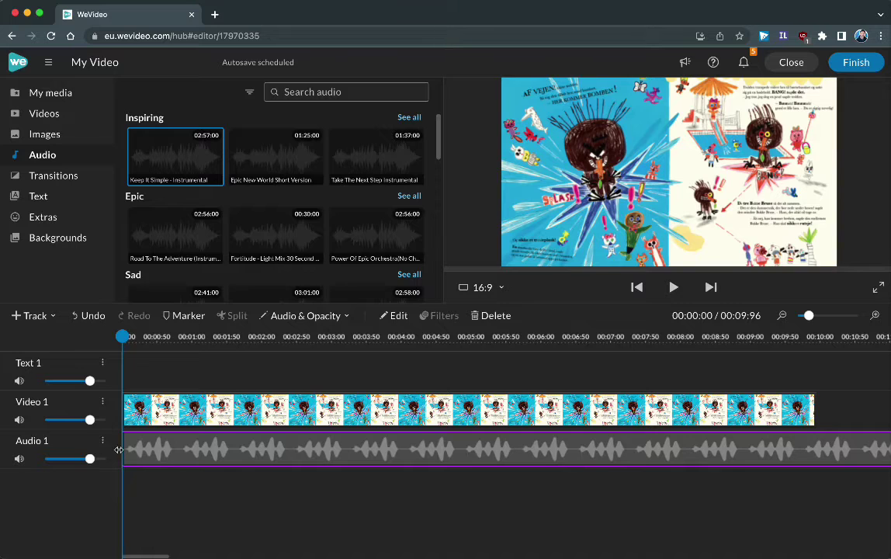
left_click_drag(89, 458, 70, 459)
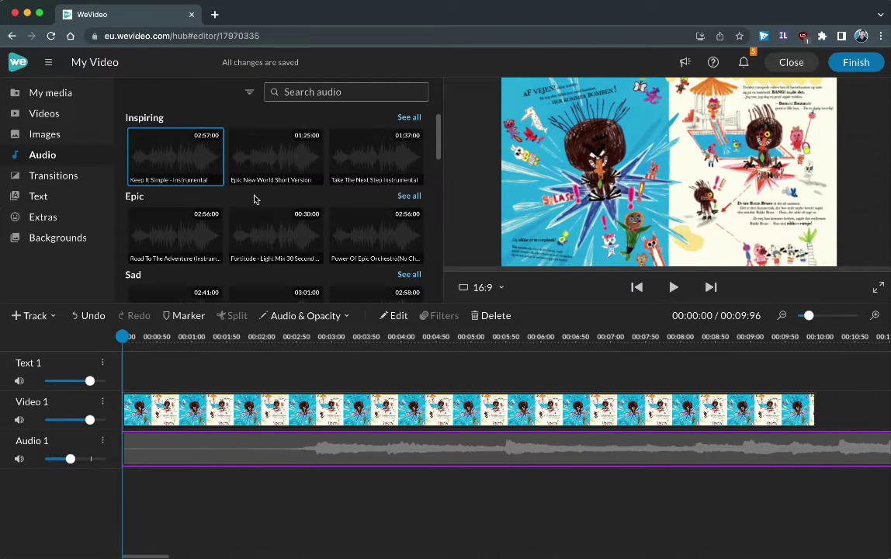
scroll(255, 199, "down", 5)
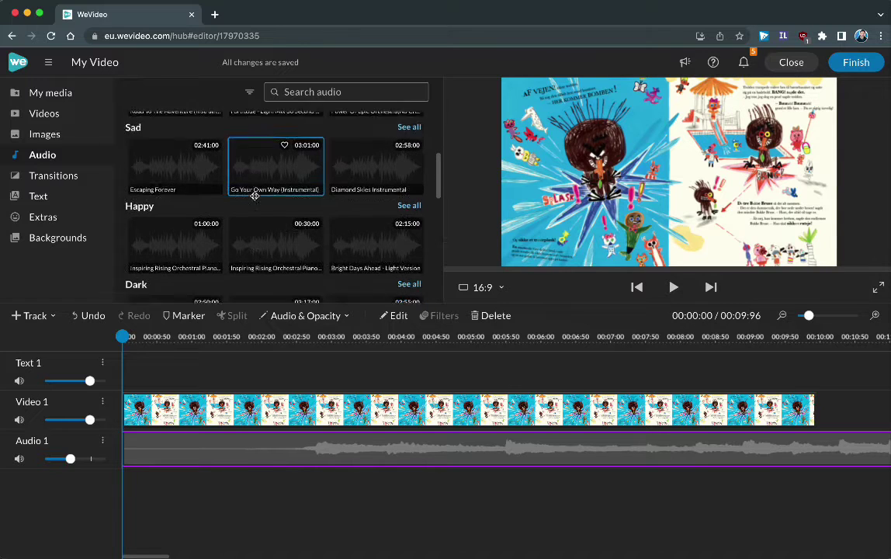
scroll(255, 196, "up", 5)
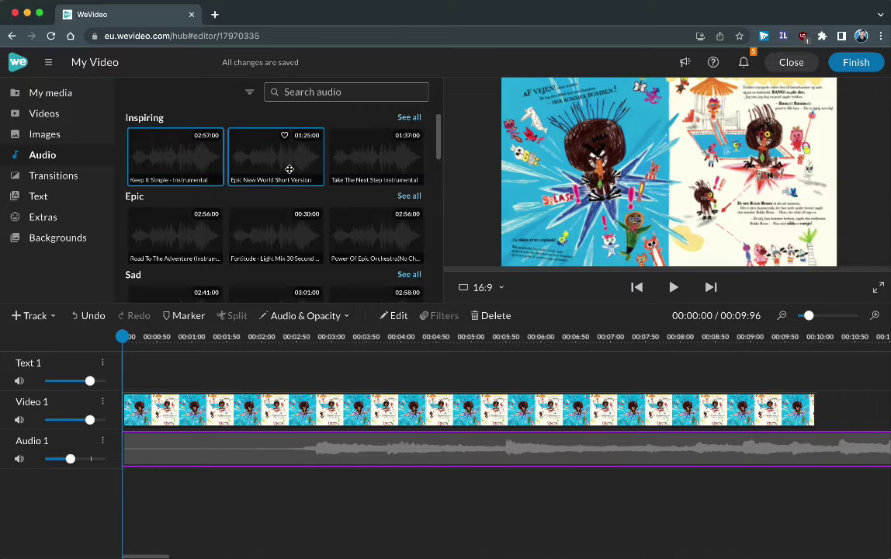
Switch to a new browser tab and open the FindTheTune music library through SkoleTube
left_click(215, 15)
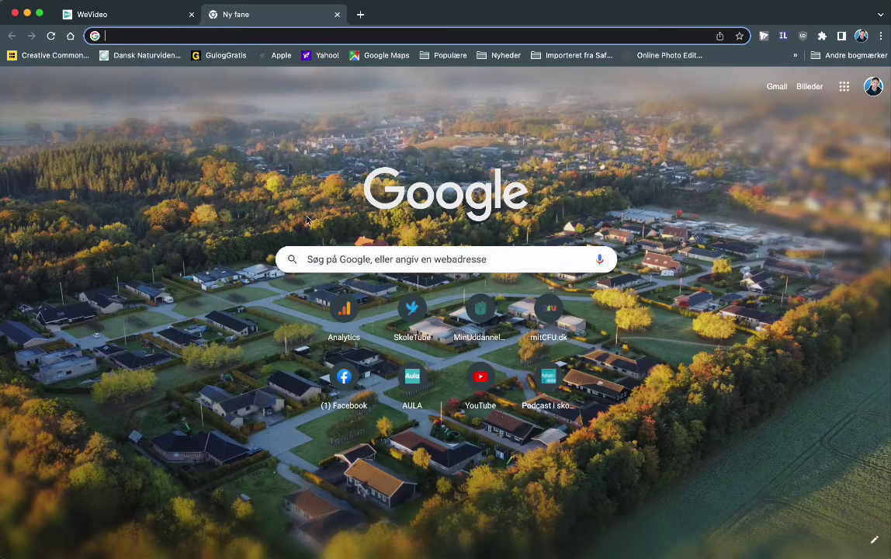
left_click(412, 309)
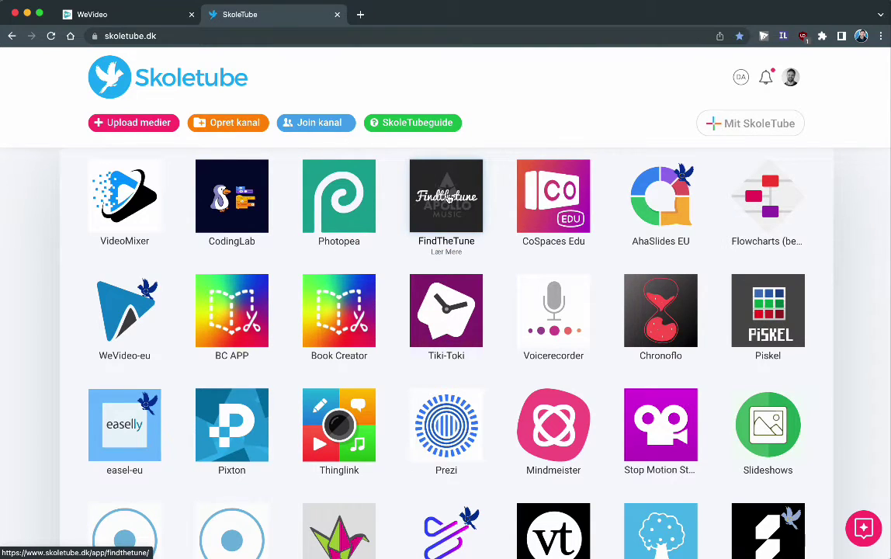
left_click(448, 199)
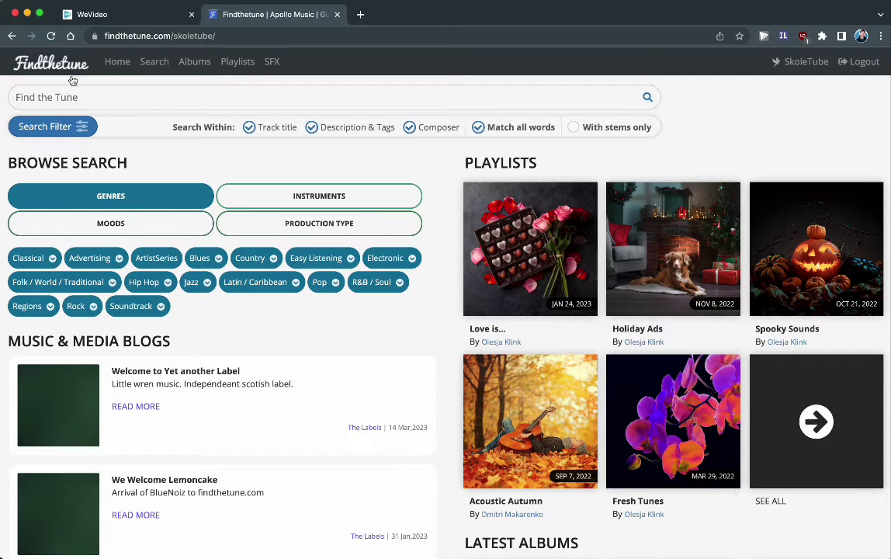
left_click(88, 98)
Search FindTheTune's sound effects for "water" and look through the results
left_click(273, 64)
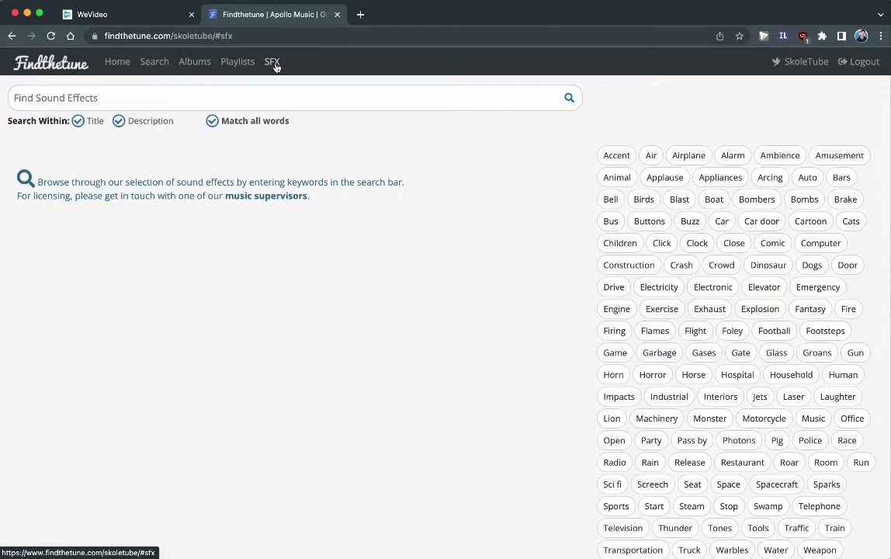
left_click(176, 99)
type("water")
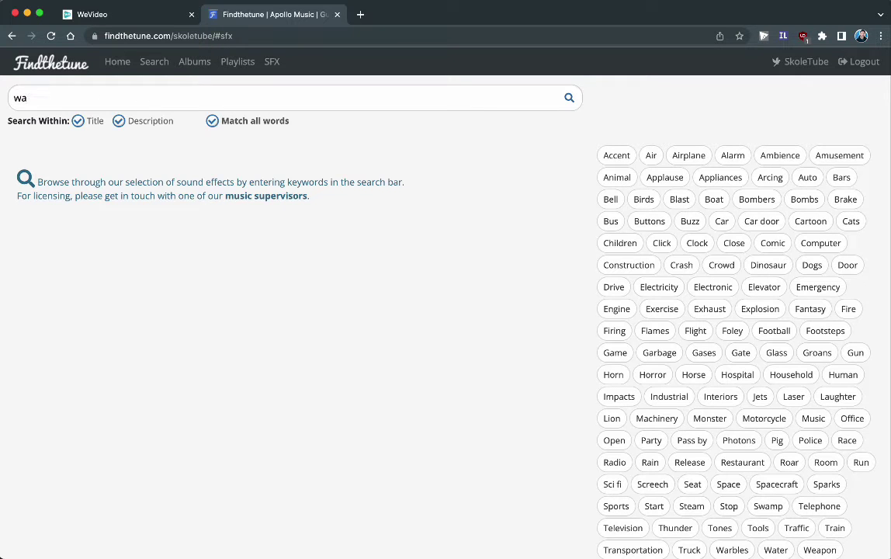
key("Return")
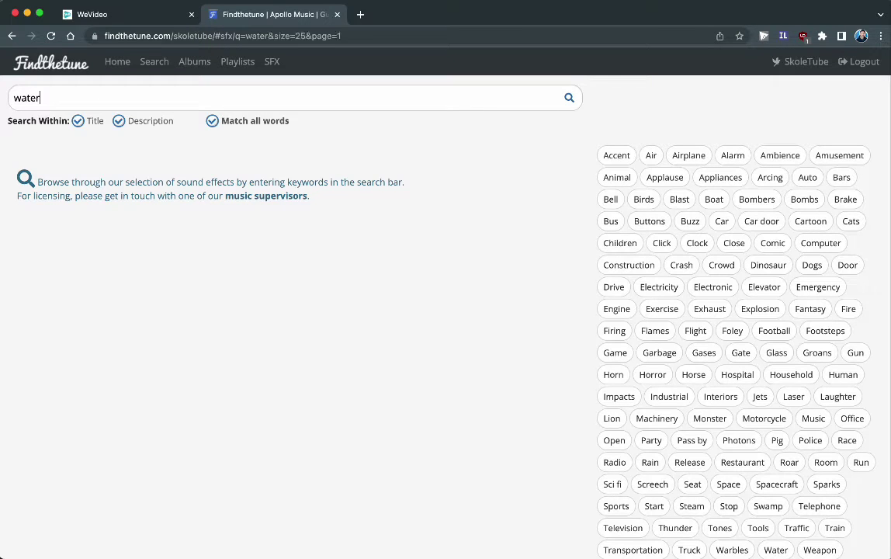
scroll(151, 251, "down", 3)
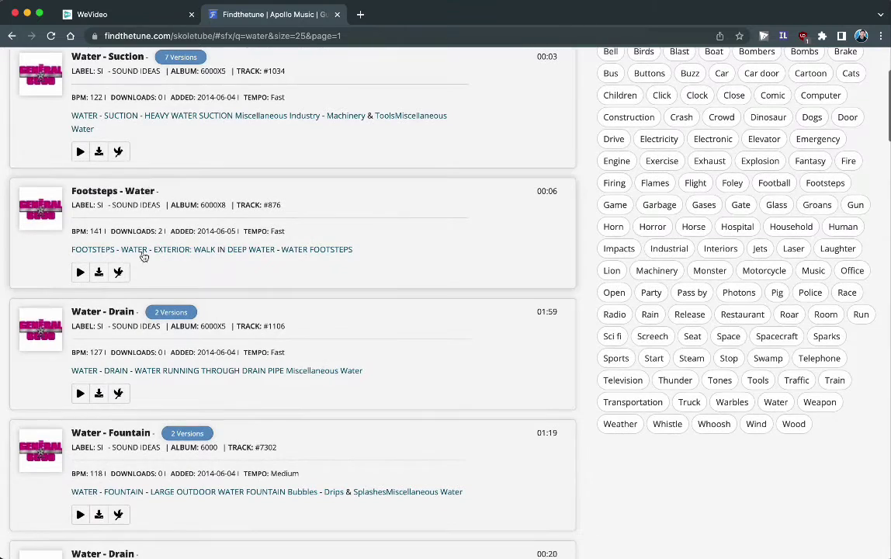
scroll(119, 410, "down", 2)
scroll(120, 410, "down", 3)
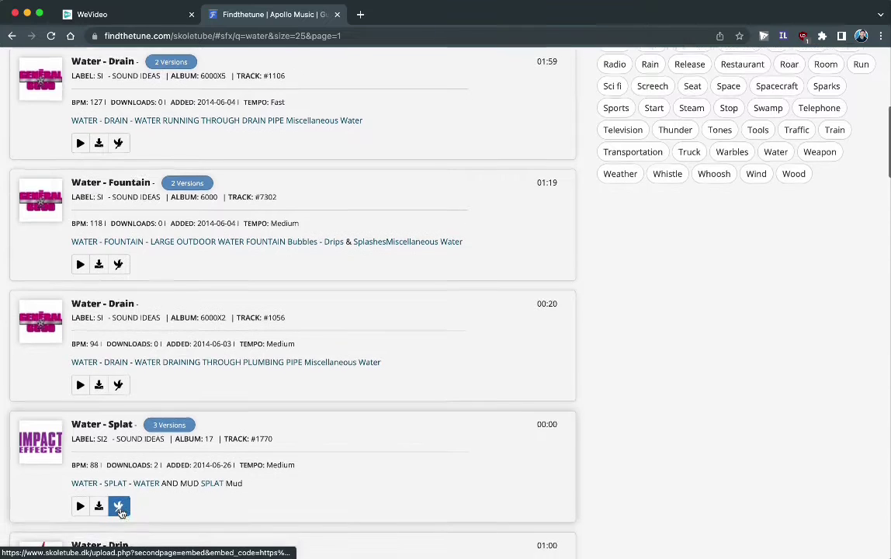
Preview the Water - Drip sound effect and compare it with the neighbouring water effects
scroll(120, 509, "down", 1)
left_click(80, 445)
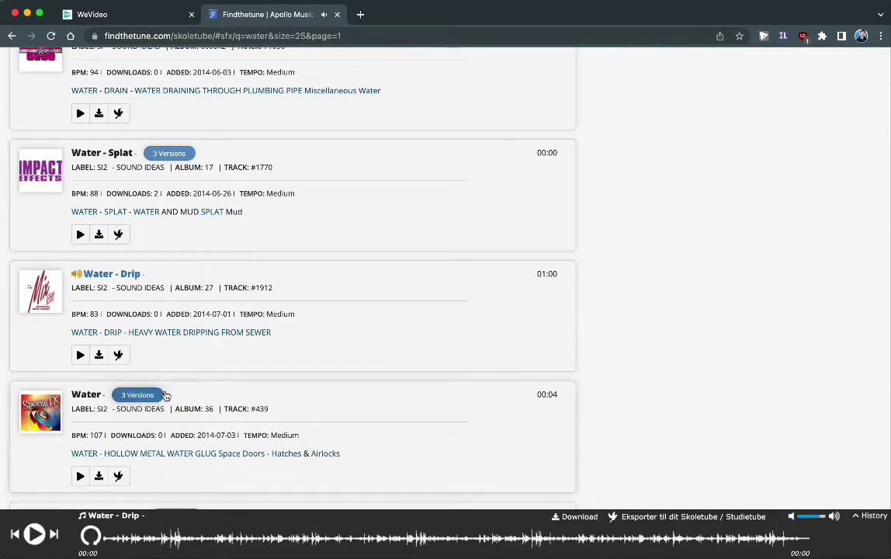
scroll(170, 393, "down", 1)
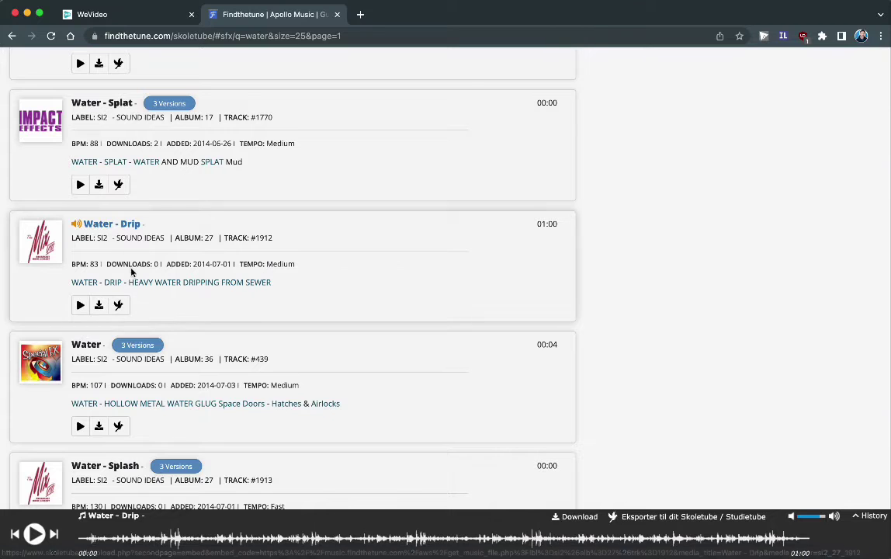
scroll(131, 169, "up", 2)
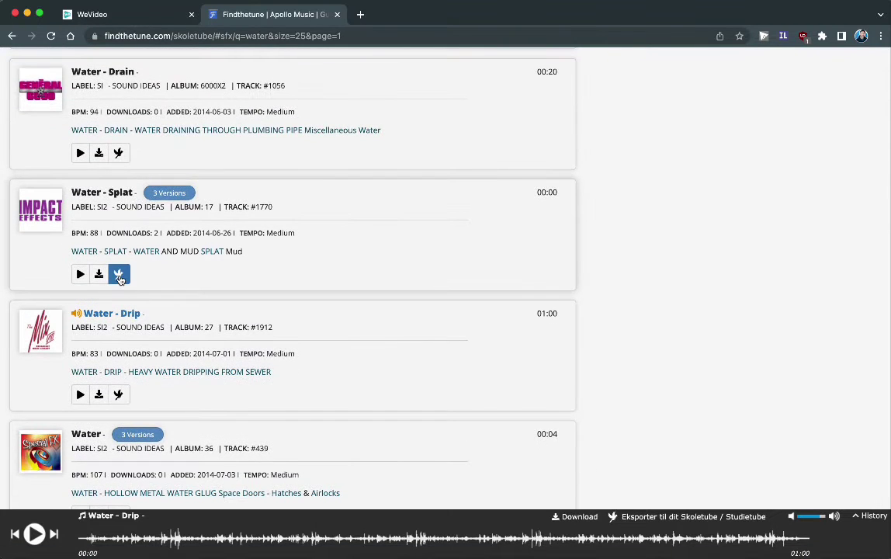
Export the Water - Splat sound effect to SkoleTube and publish it with the title "vand"
left_click(118, 274)
left_click(276, 21)
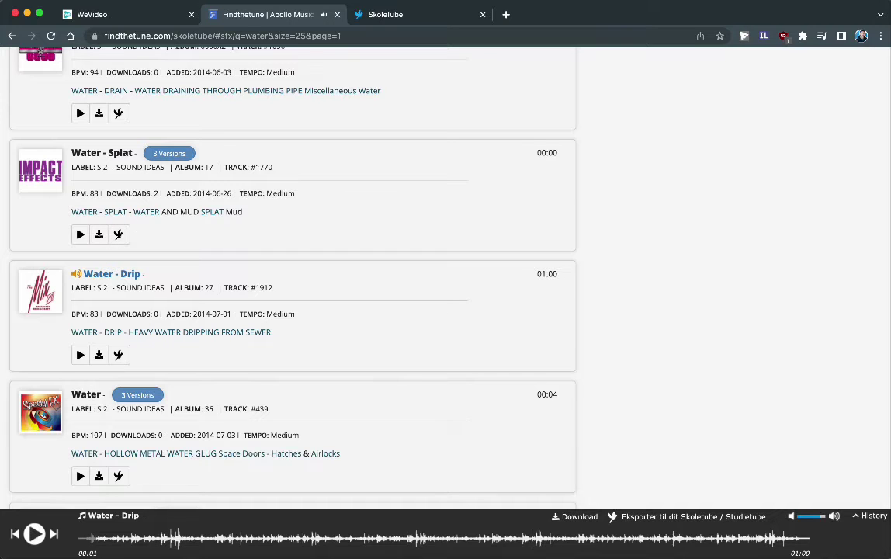
left_click(423, 17)
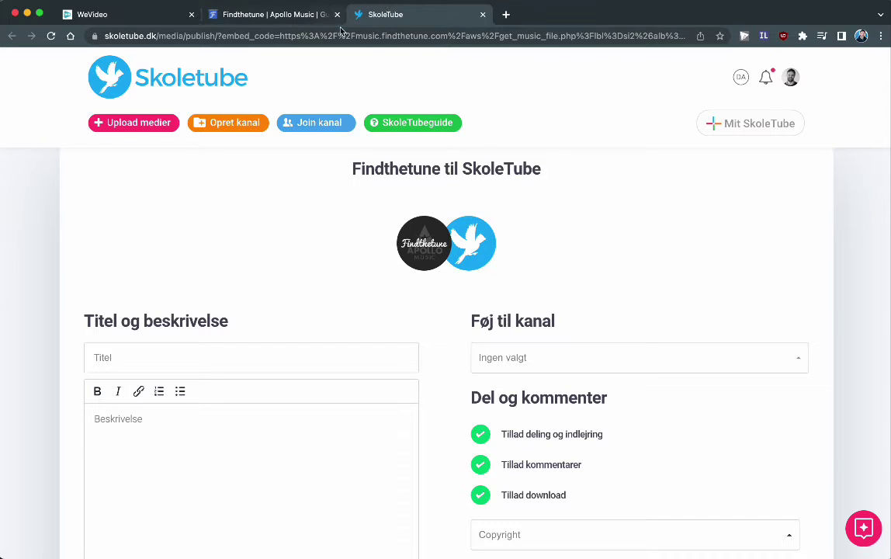
left_click(167, 357)
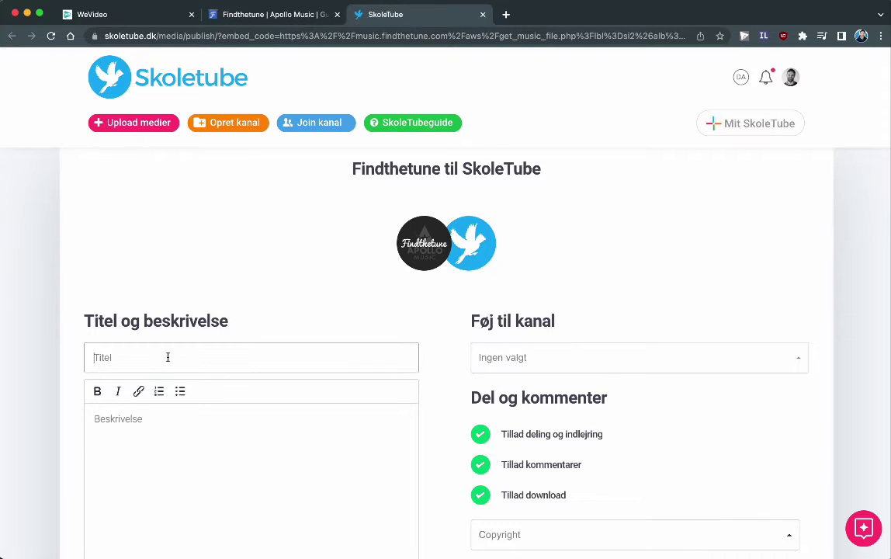
type("vand")
scroll(284, 452, "down", 3)
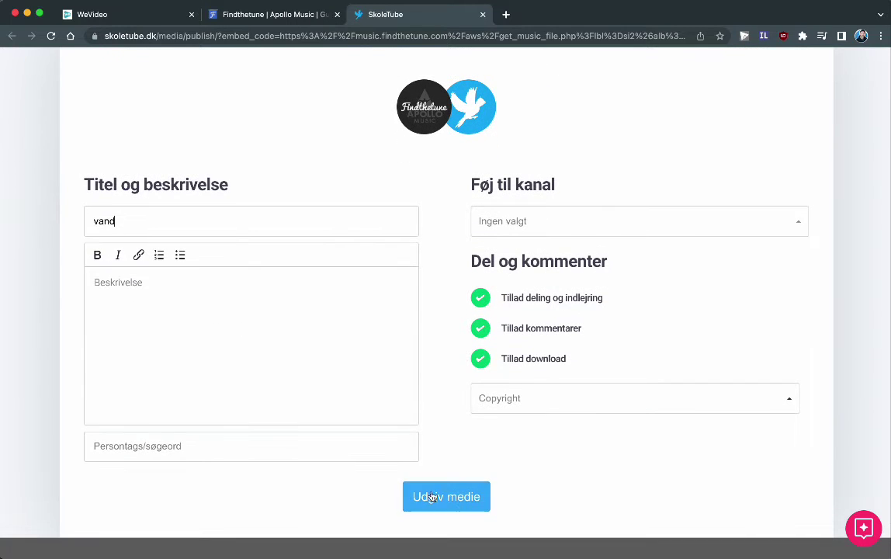
left_click(445, 497)
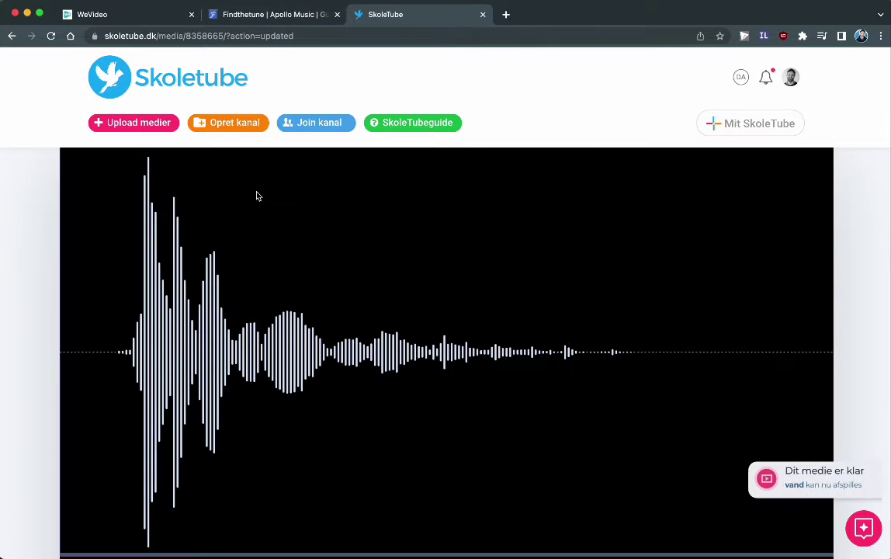
Switch back to WeVideo and open SkoleTube as the source for importing media, authenticating with UNI-LOGIN
left_click(123, 15)
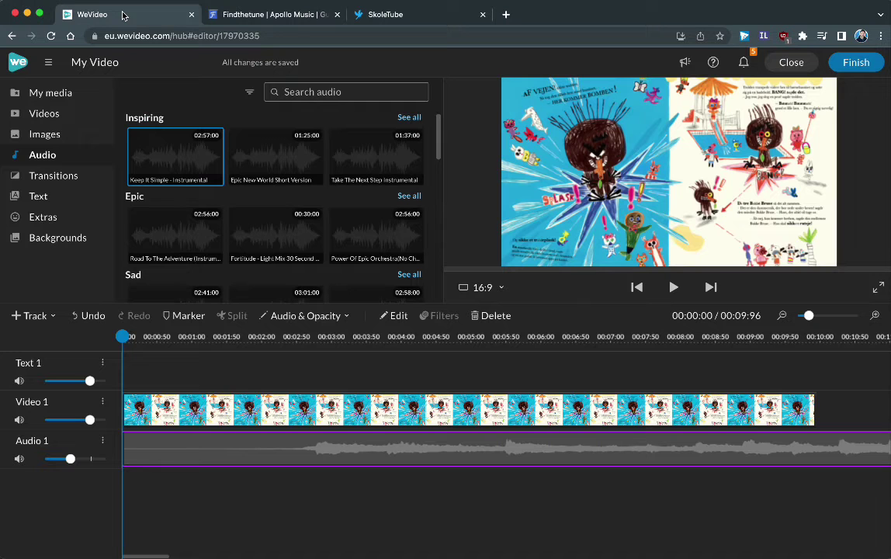
left_click(46, 93)
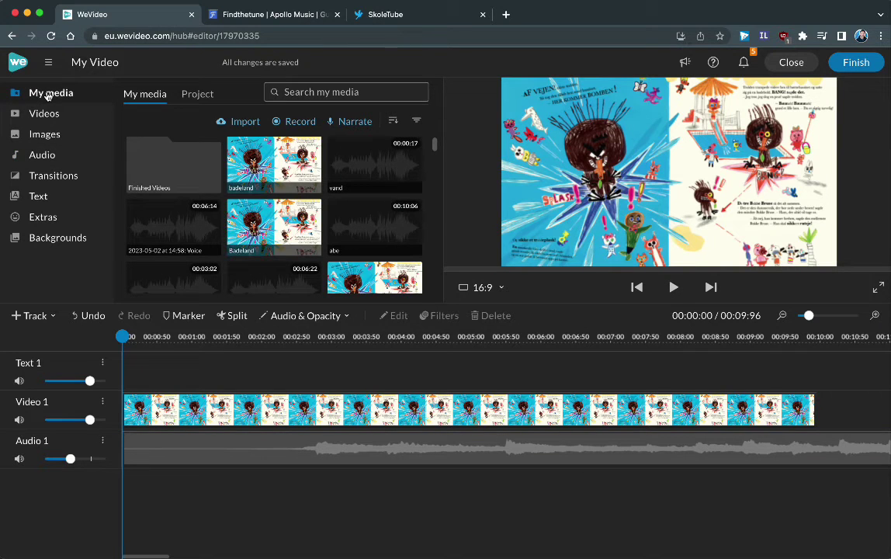
left_click(243, 122)
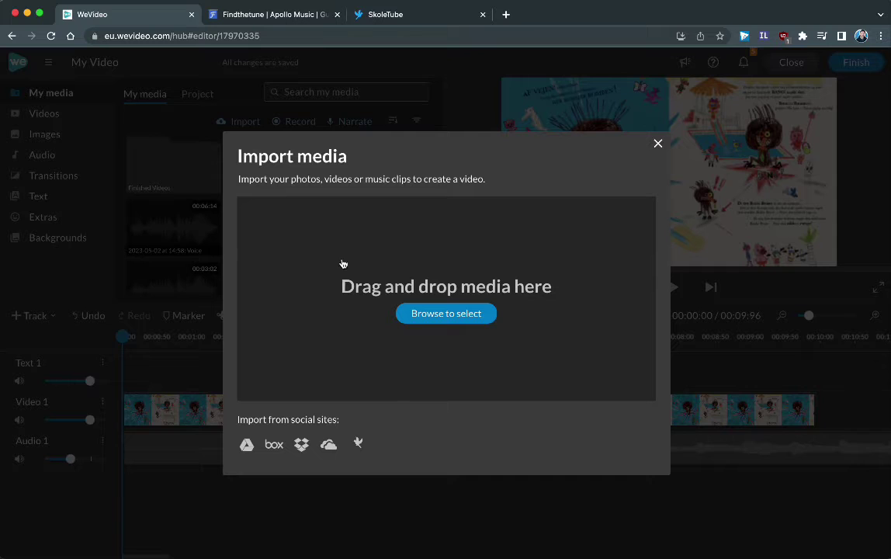
left_click(360, 445)
left_click(453, 323)
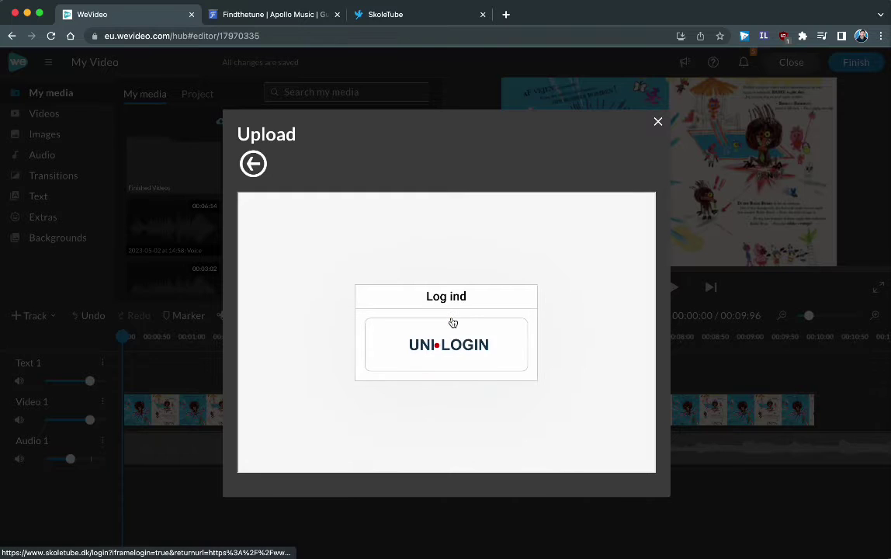
left_click(450, 342)
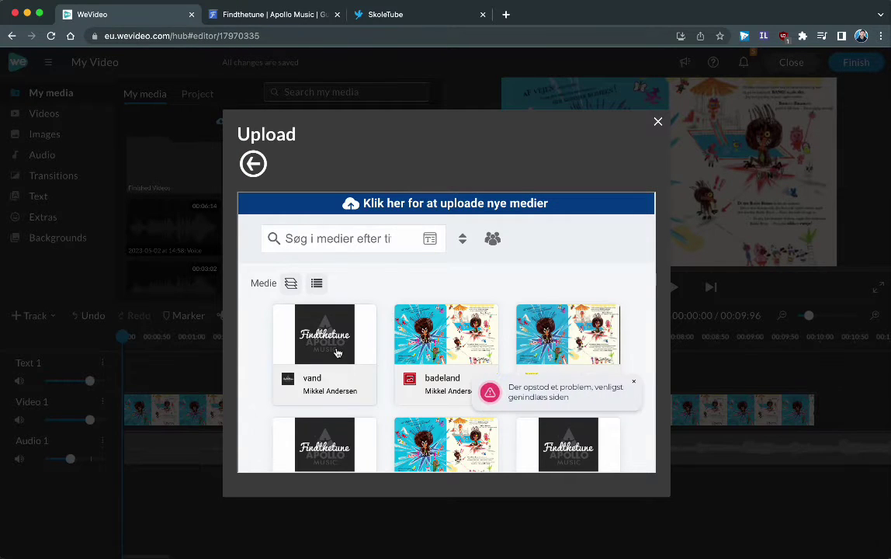
Import the newest "vand" sound from the SkoleTube media list into the project's media
mouse_move(272, 330)
left_mouse_down()
mouse_move(378, 322)
mouse_move(268, 341)
left_mouse_up()
left_click(330, 338)
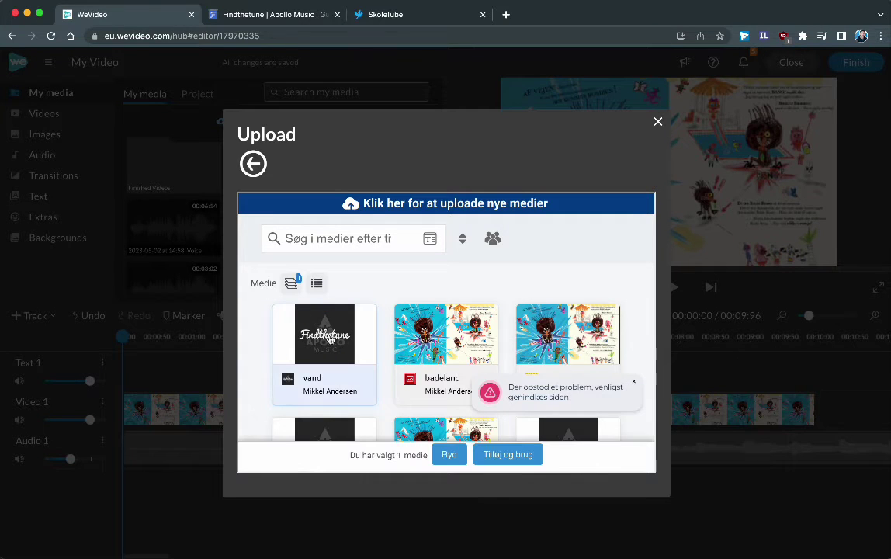
left_click_drag(567, 435, 500, 454)
left_click(507, 454)
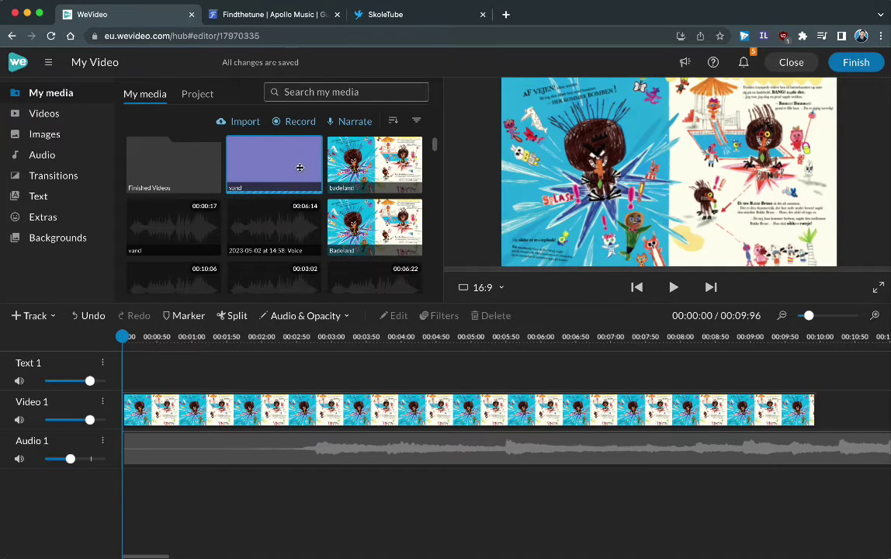
Add a second audio track to the timeline below Audio 1
left_click_drag(299, 168, 292, 161)
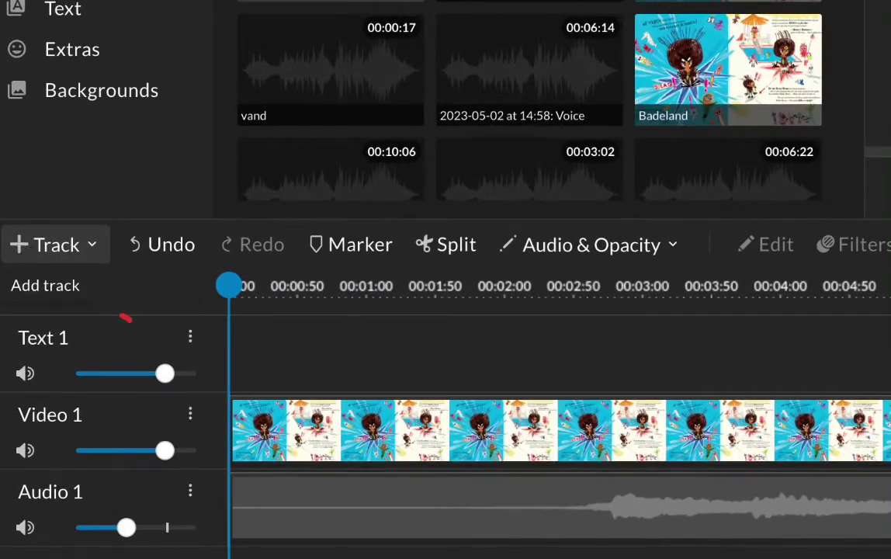
left_click(45, 245)
left_click(84, 339)
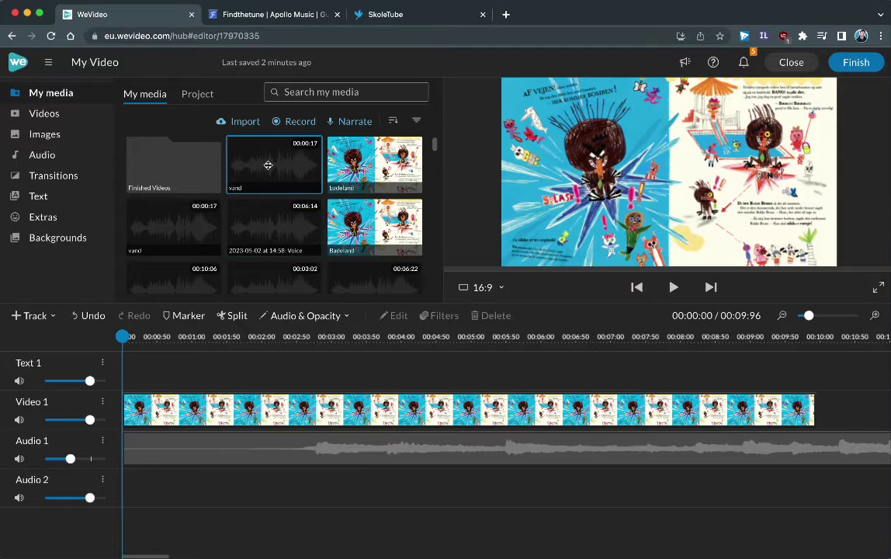
Place the newest vand sound on Audio 2 at about 00:01:44, and open the voice recording dialog and close it without recording
left_click_drag(267, 166, 233, 483)
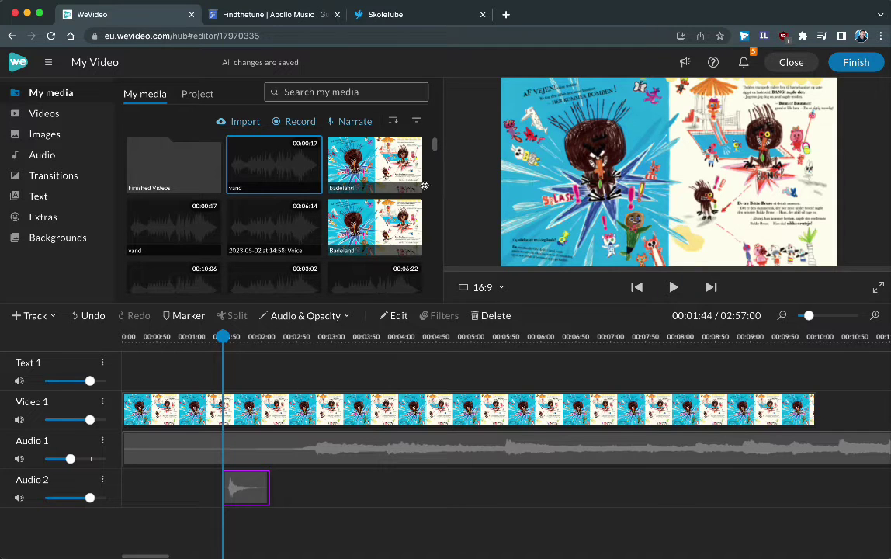
left_click(349, 123)
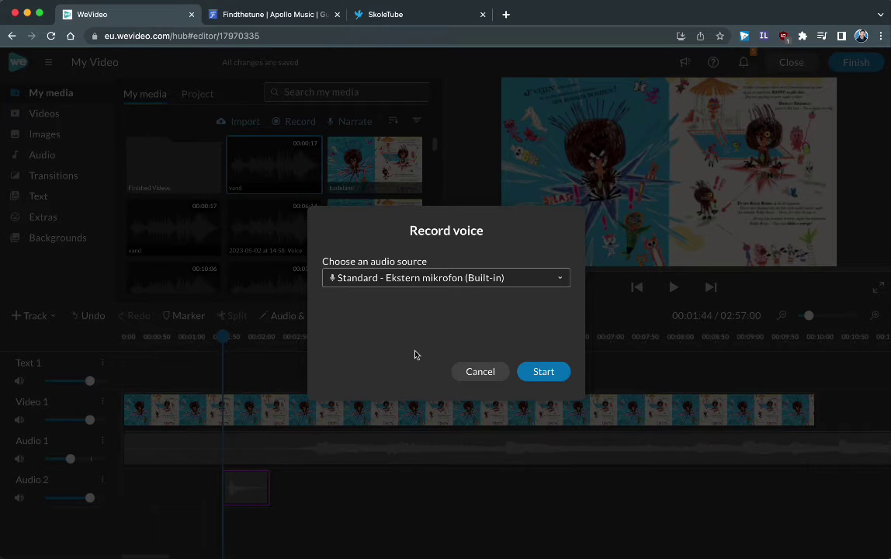
left_click(480, 372)
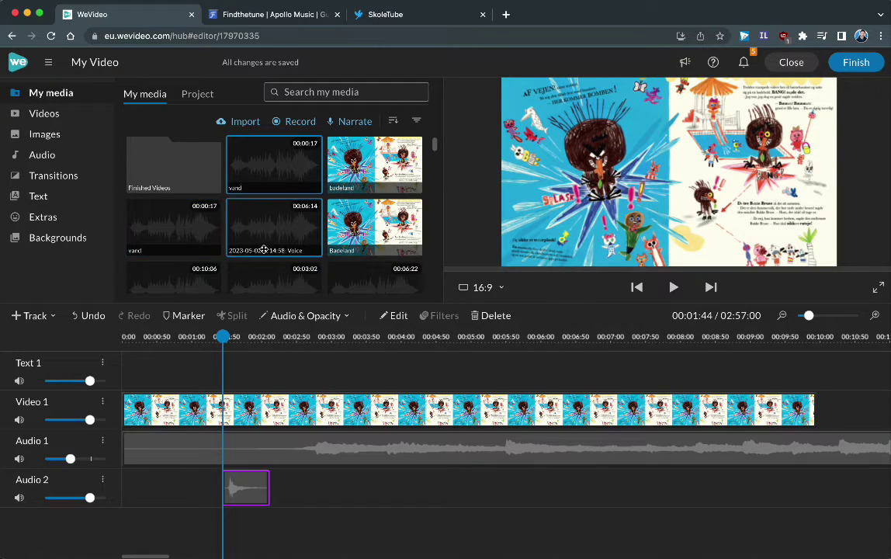
Add a third audio track and place the "2023-05-02 at 14:58: Voice" recording on it, starting at about 00:00:28
left_click(31, 315)
left_click(53, 359)
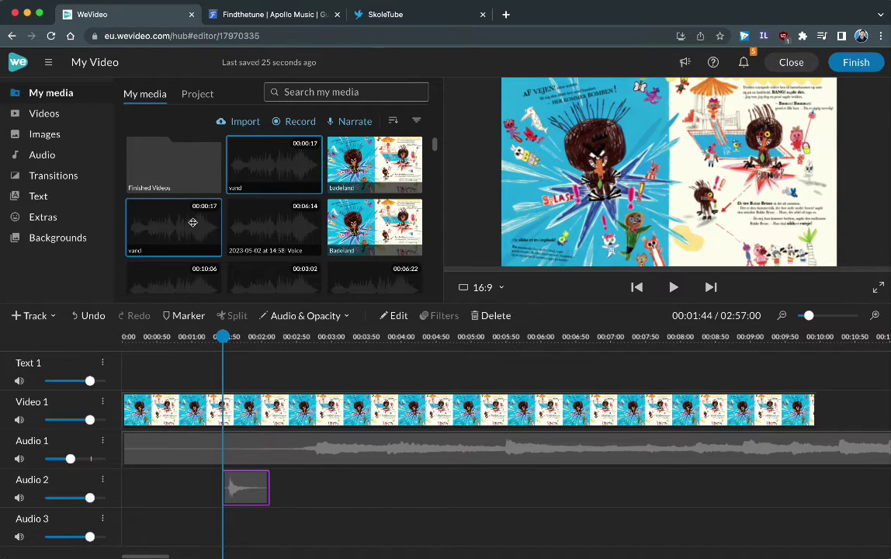
left_click(283, 230)
left_click_drag(282, 231, 155, 533)
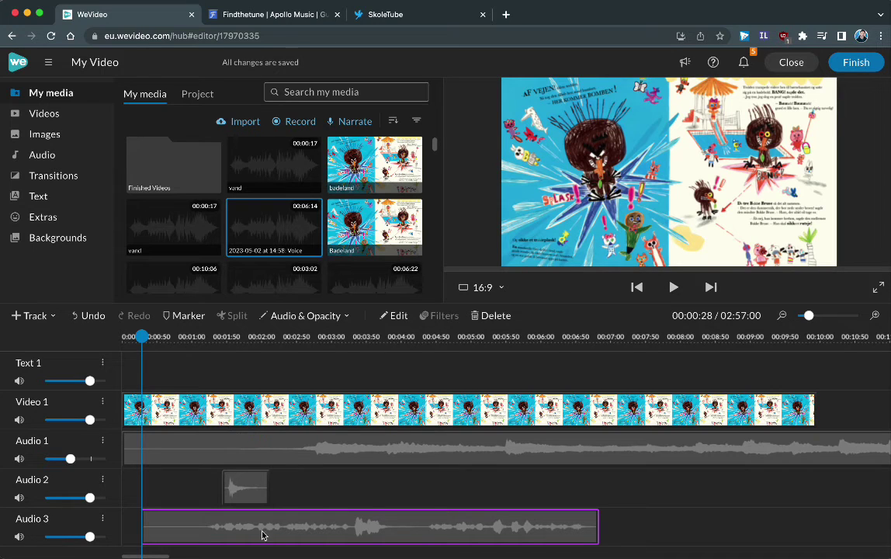
Show the audio levels and add volume points on Audio 1 near 00:03:00 and 00:05:10, lowering the first one and the clip's start point
left_click(353, 444)
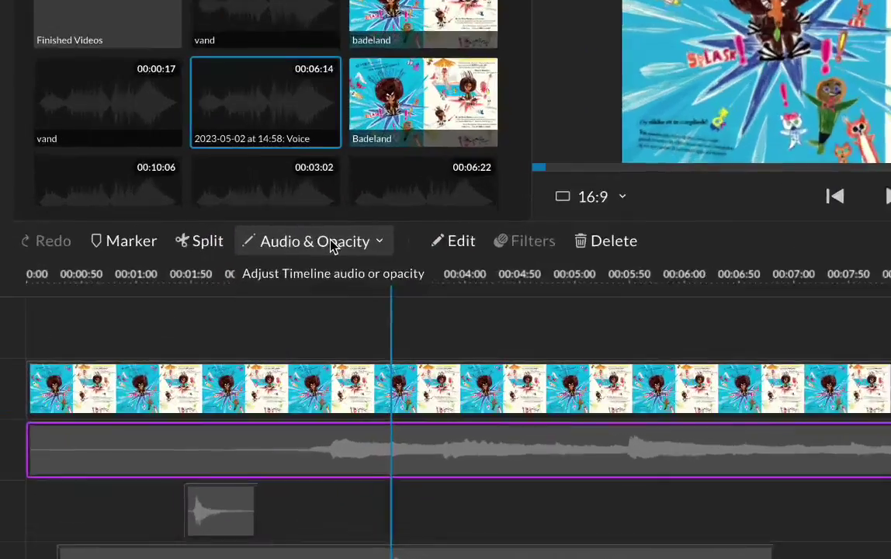
left_click(310, 317)
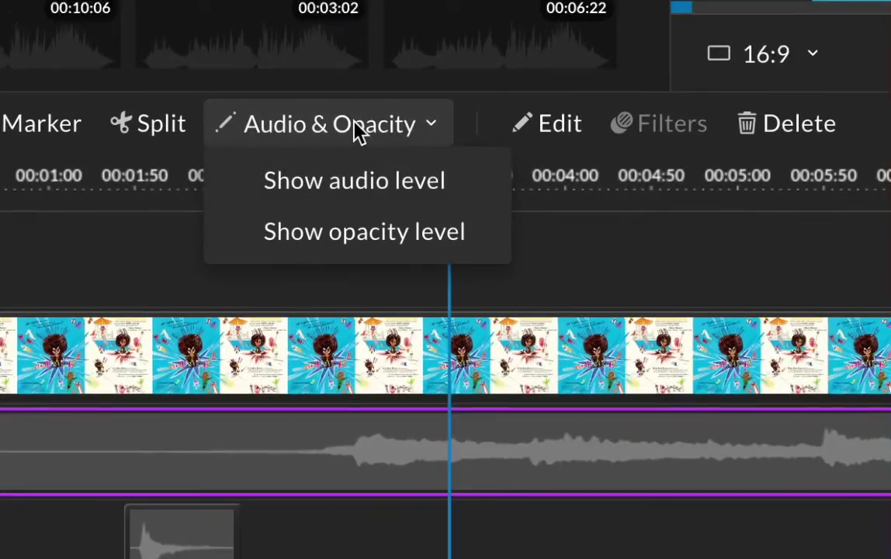
left_click(383, 192)
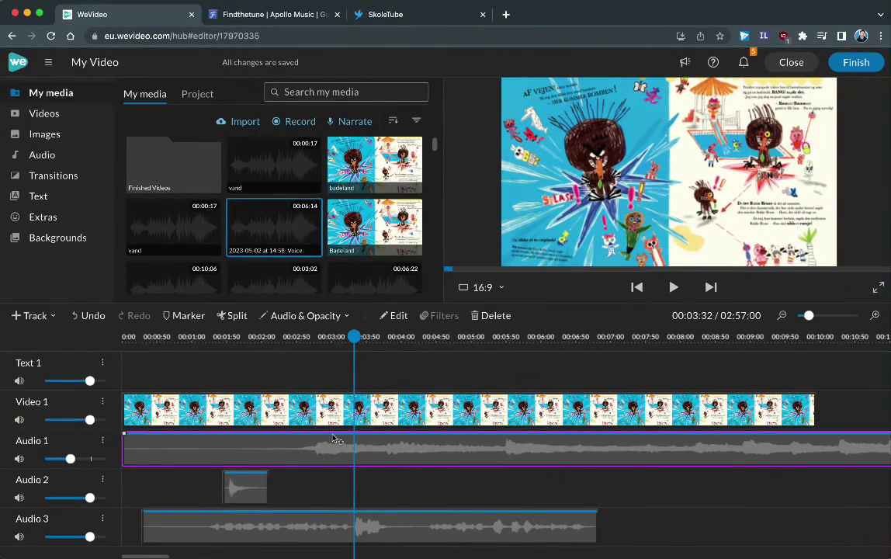
left_click(332, 433)
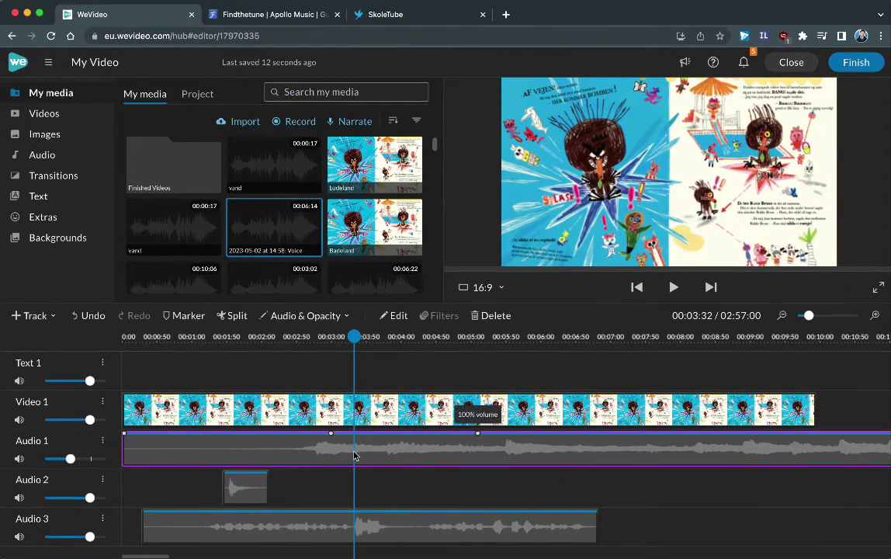
left_click_drag(333, 441, 335, 463)
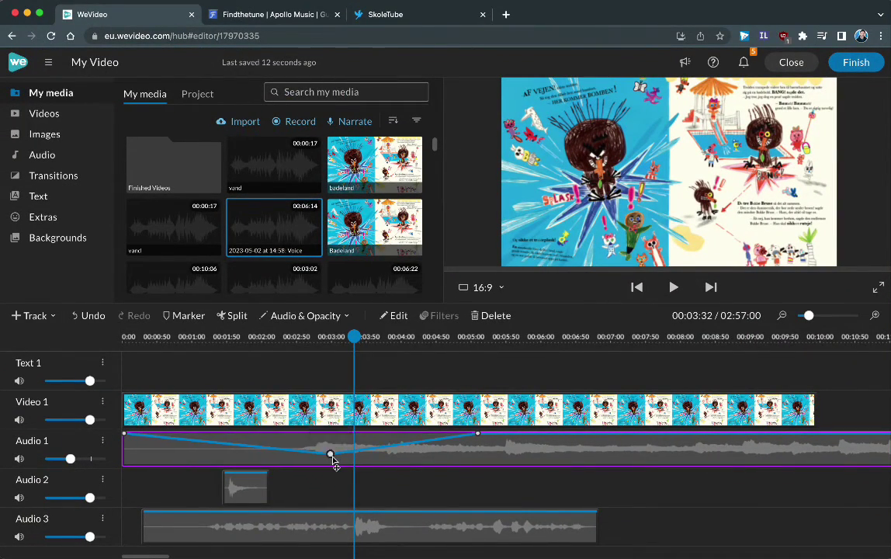
left_click_drag(125, 433, 124, 462)
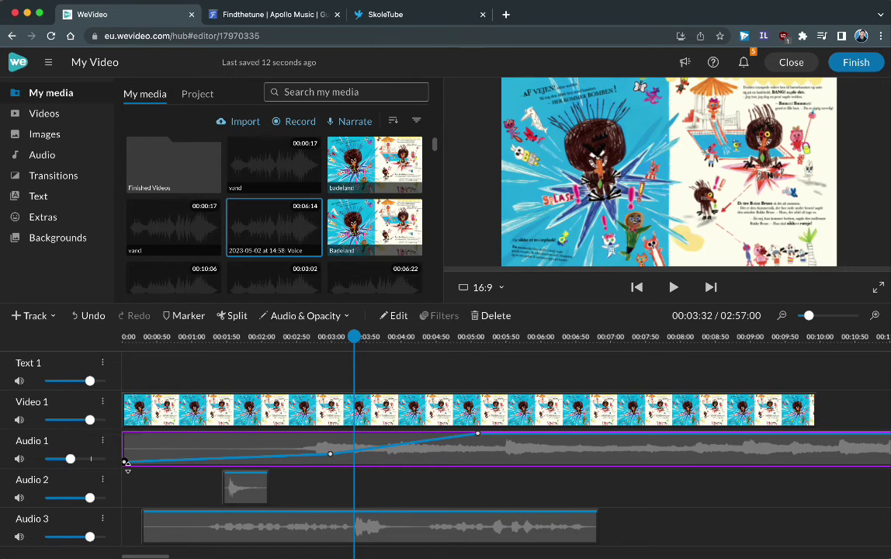
Add two more volume points on Audio 1, one near 00:06:50 lowered to about 82% and one near 00:08:40 raised to full level
left_click(580, 435)
left_click_drag(582, 439, 582, 444)
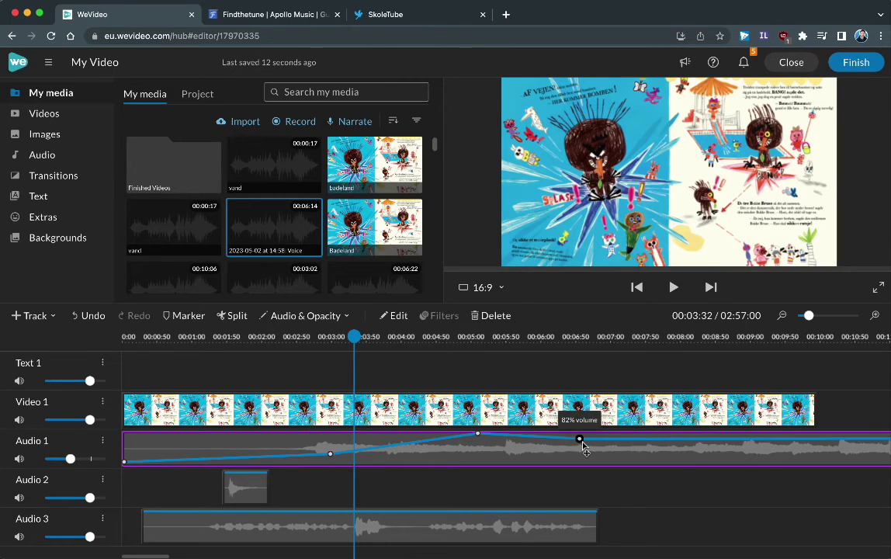
left_click(709, 440)
left_click_drag(709, 440, 708, 434)
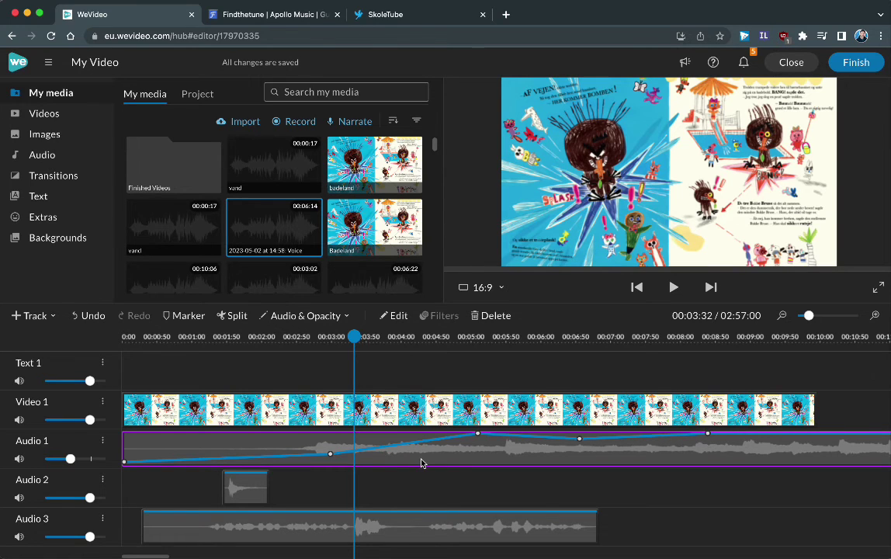
Trim the end of the voice recording on Audio 3 to about 00:06:20
left_click(585, 526)
left_click_drag(599, 524, 555, 525)
Split the voice recording on Audio 3 at 00:02:96 and move its second part to start at about 00:04:52
left_click_drag(565, 336, 330, 420)
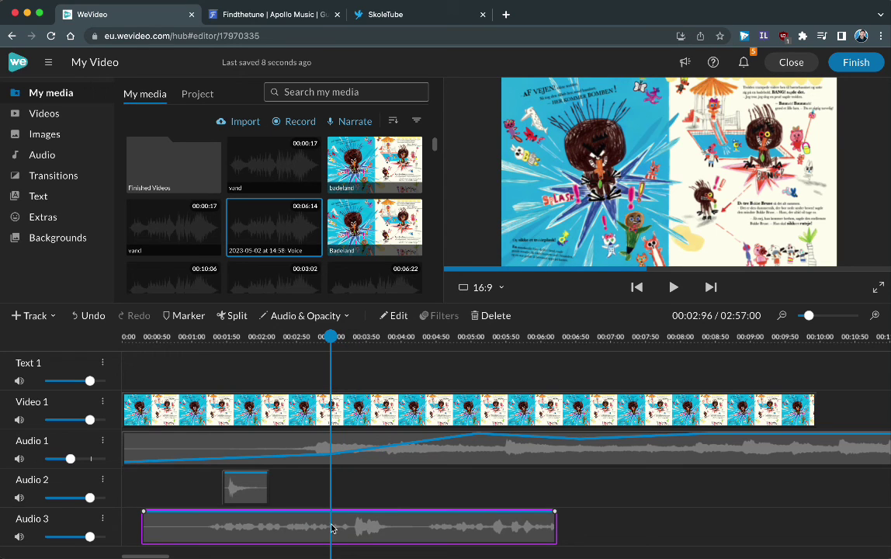
left_click(233, 316)
left_click_drag(405, 526, 513, 537)
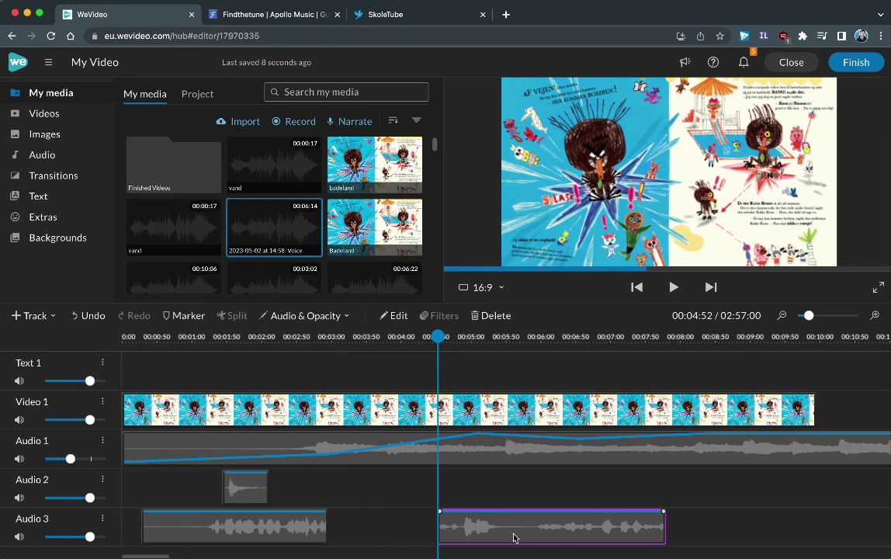